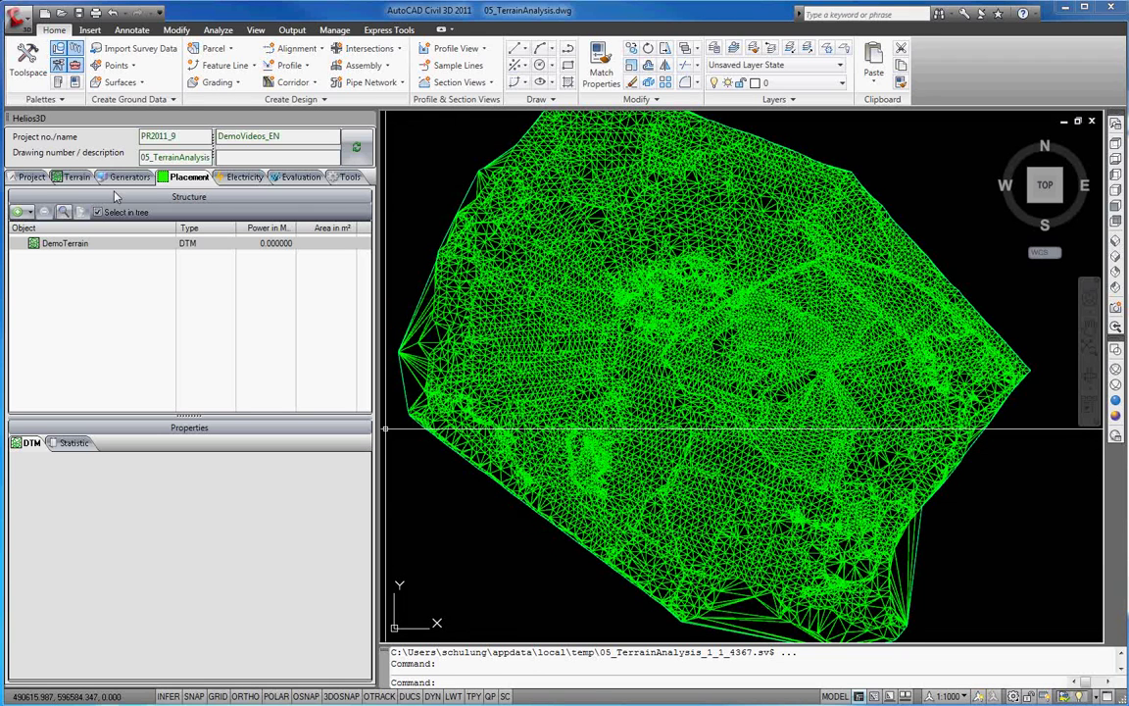
Step: Show DemoTerrain's terrain analysis page with its 272.50–375.21 m height colour preview
{"action": "left_click", "coordinate": [79, 177]}
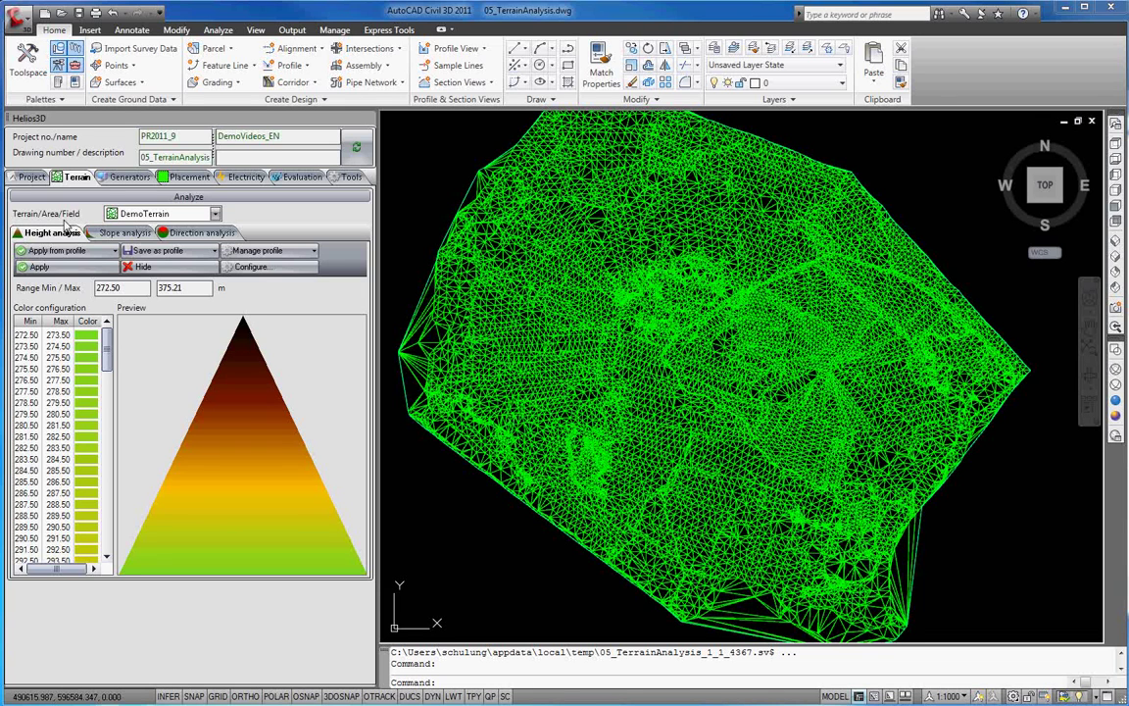
Step: Switch DemoTerrain's analysis to slope, after briefly viewing the direction analysis
{"action": "left_click", "coordinate": [124, 233]}
{"action": "left_click", "coordinate": [196, 232]}
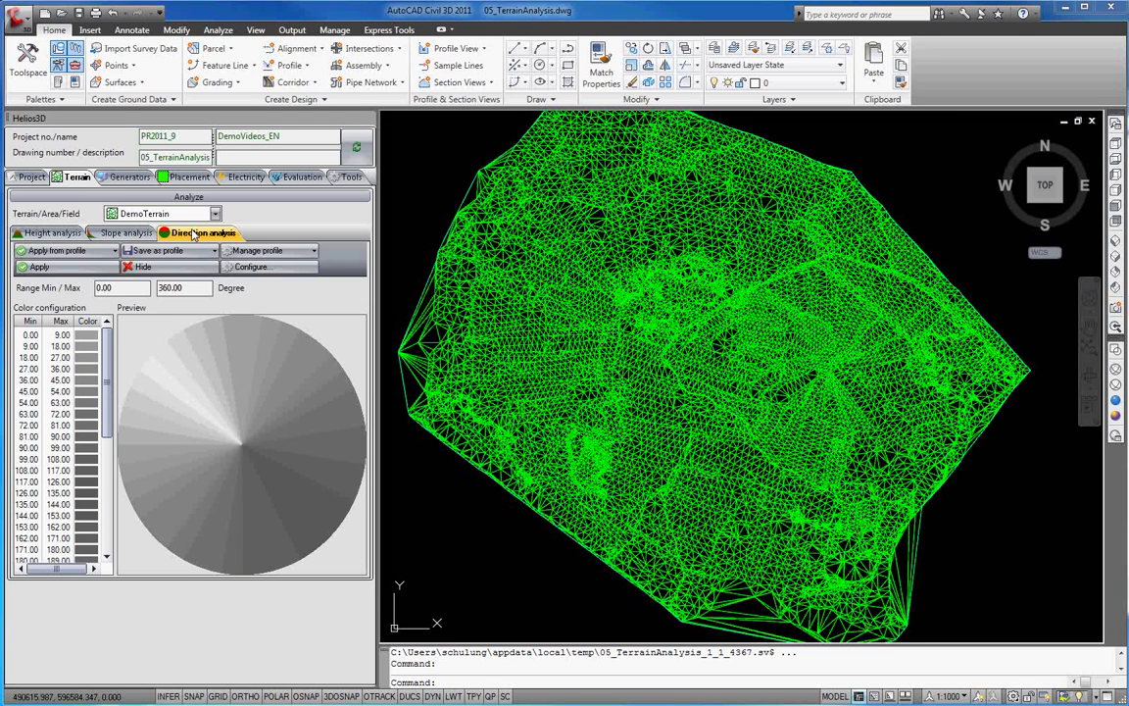
{"action": "left_click", "coordinate": [145, 234]}
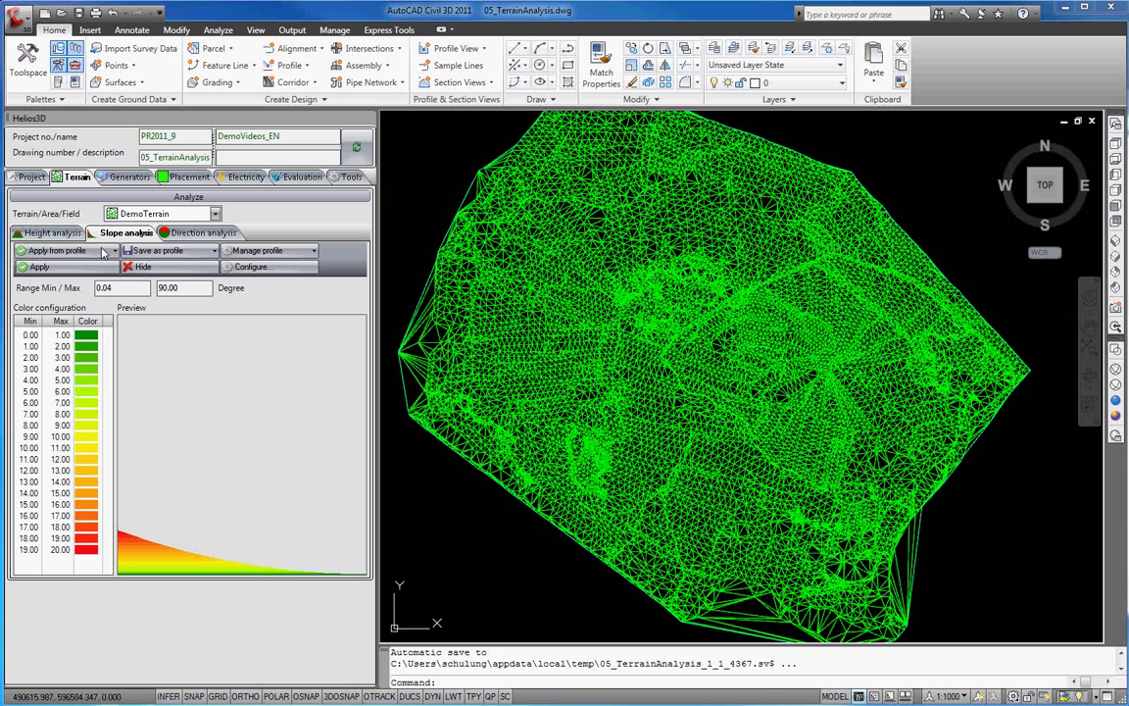
Step: Review the Apply from profile, Save as profile and Manage profile options
{"action": "left_click", "coordinate": [104, 252]}
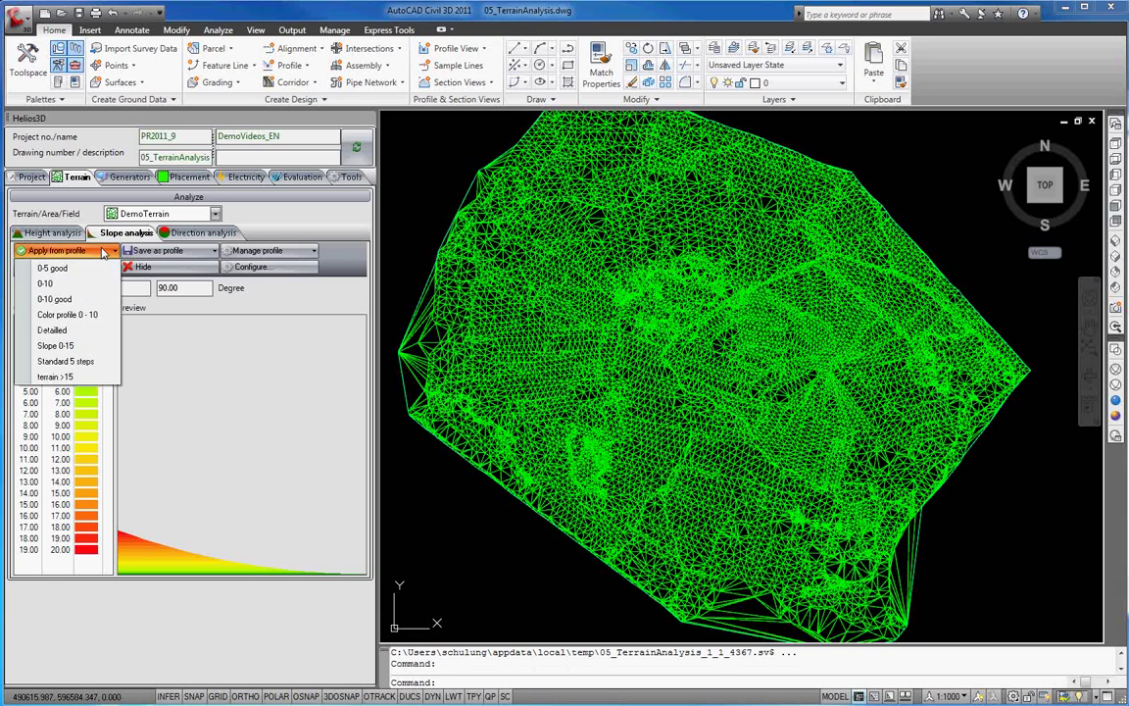
{"action": "left_click", "coordinate": [96, 266]}
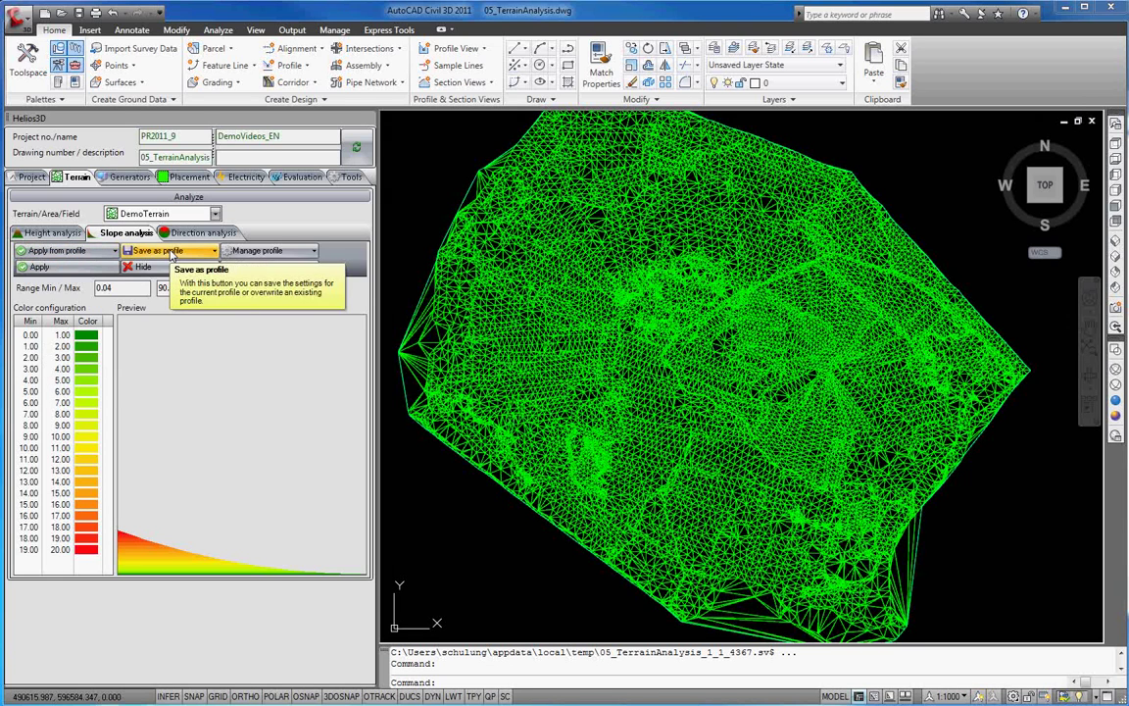
{"action": "left_click", "coordinate": [171, 253]}
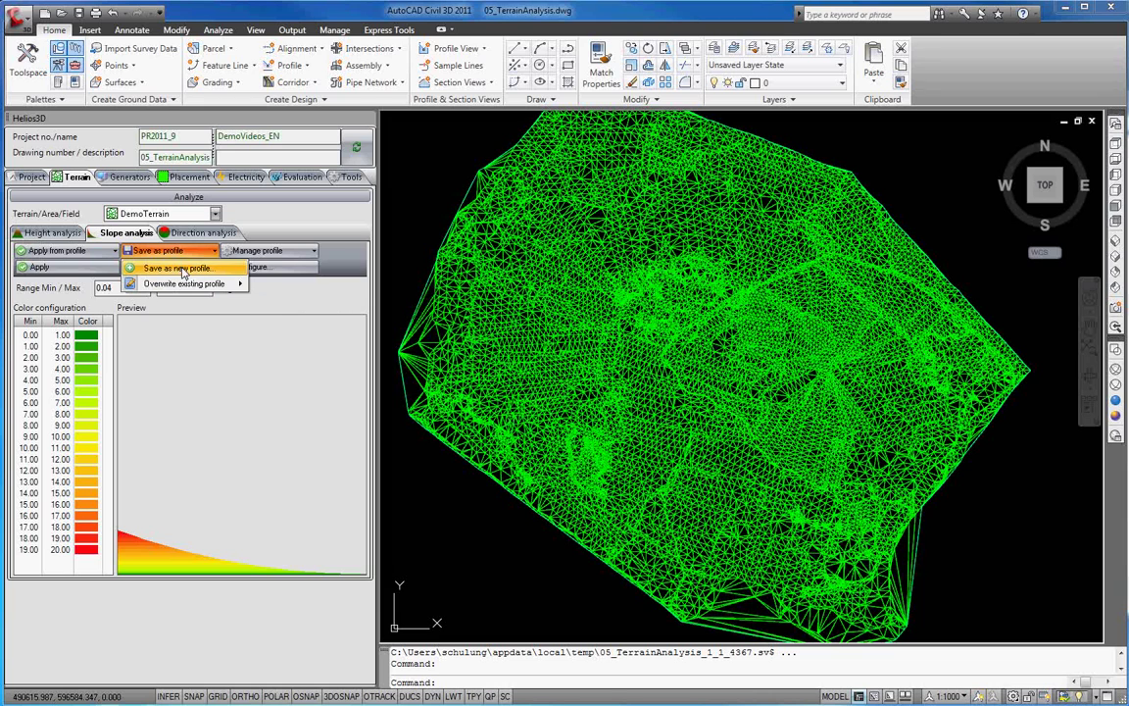
{"action": "mouse_move", "coordinate": [211, 283]}
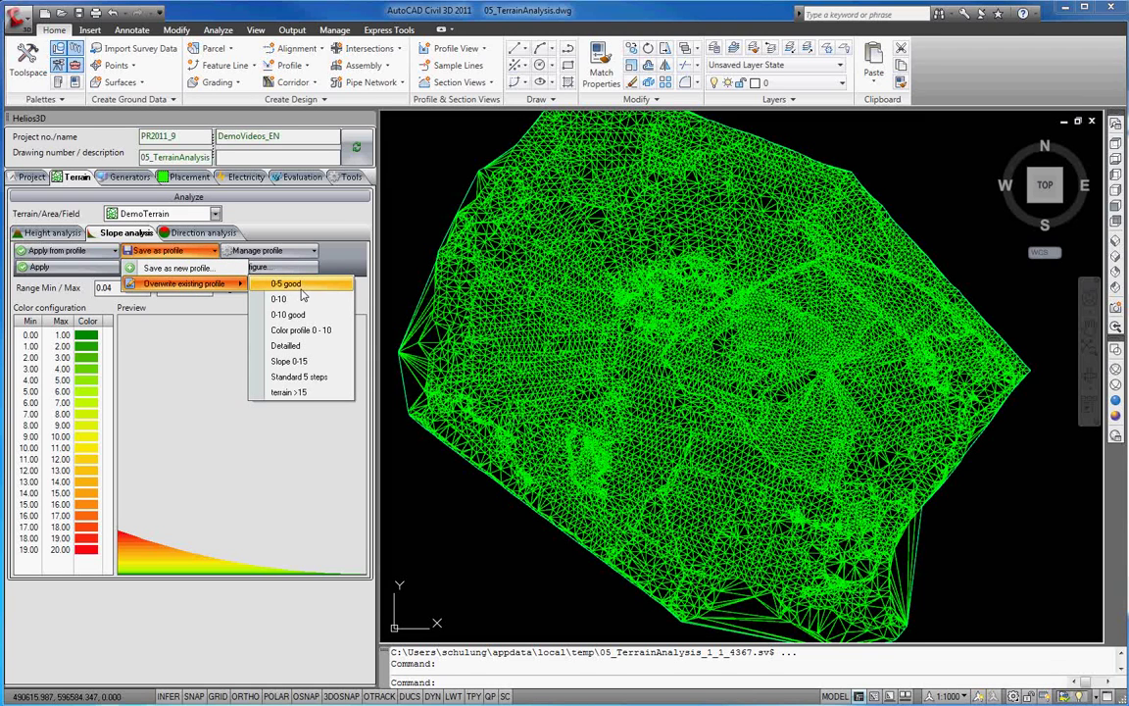
{"action": "left_click", "coordinate": [285, 253]}
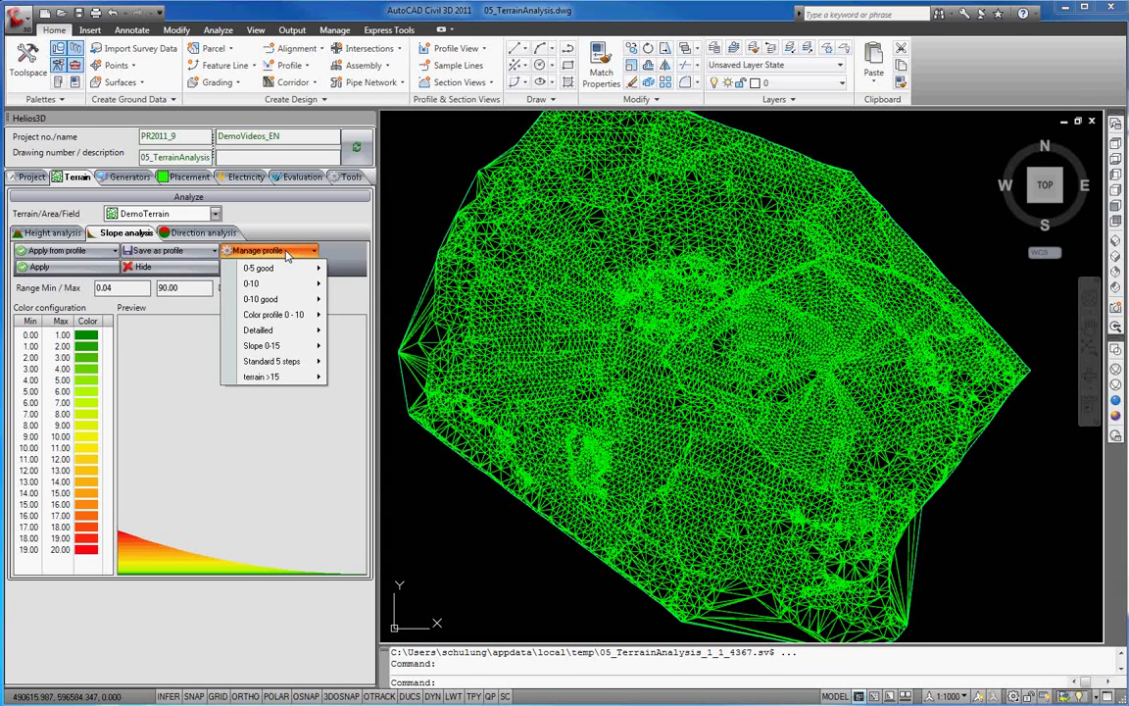
{"action": "mouse_move", "coordinate": [278, 274]}
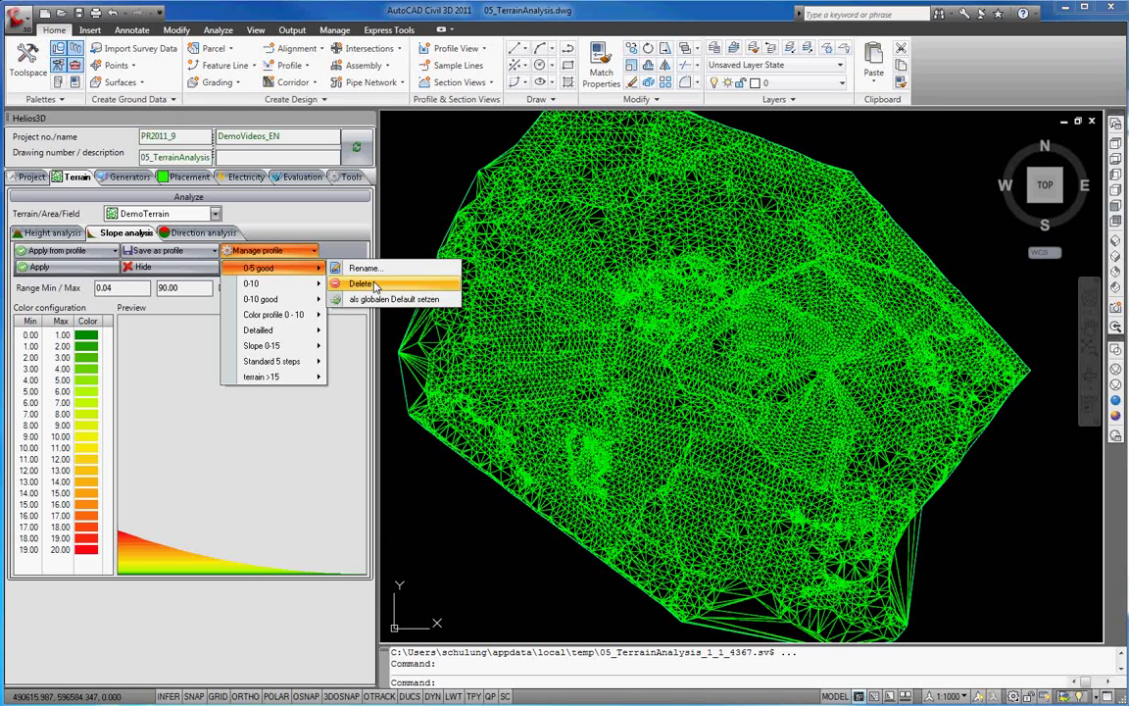
{"action": "left_click", "coordinate": [353, 251]}
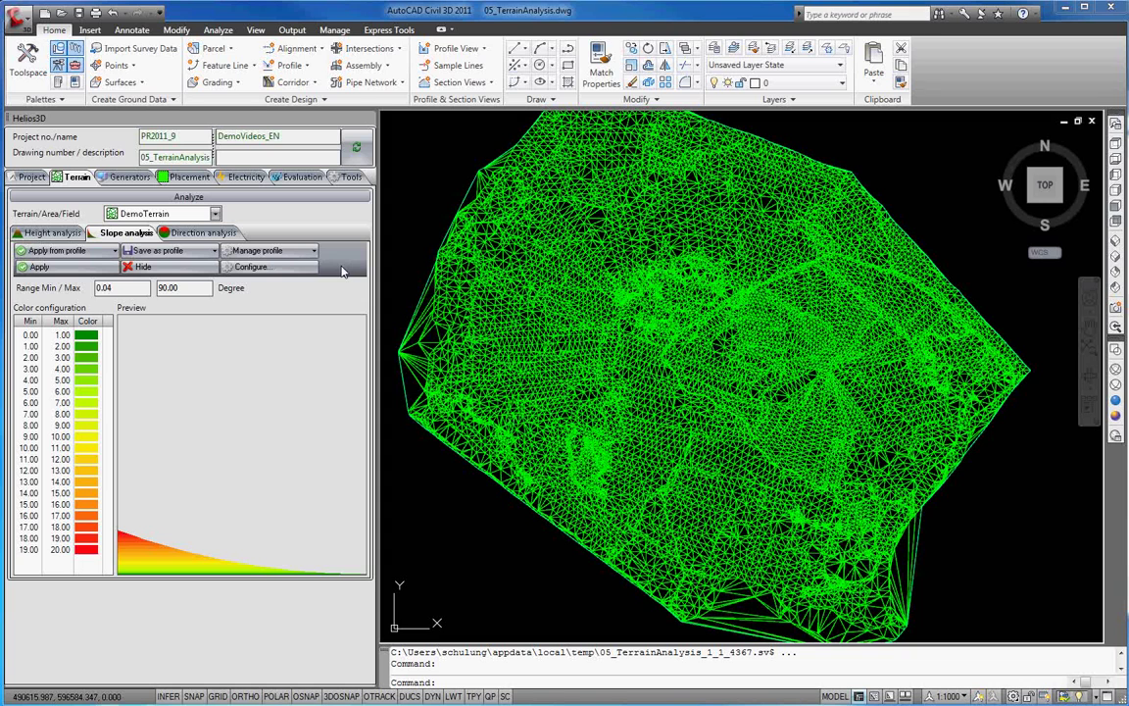
Step: In Color configuration, keep an absolute slope range and set its end to 30°
{"action": "left_click", "coordinate": [299, 268]}
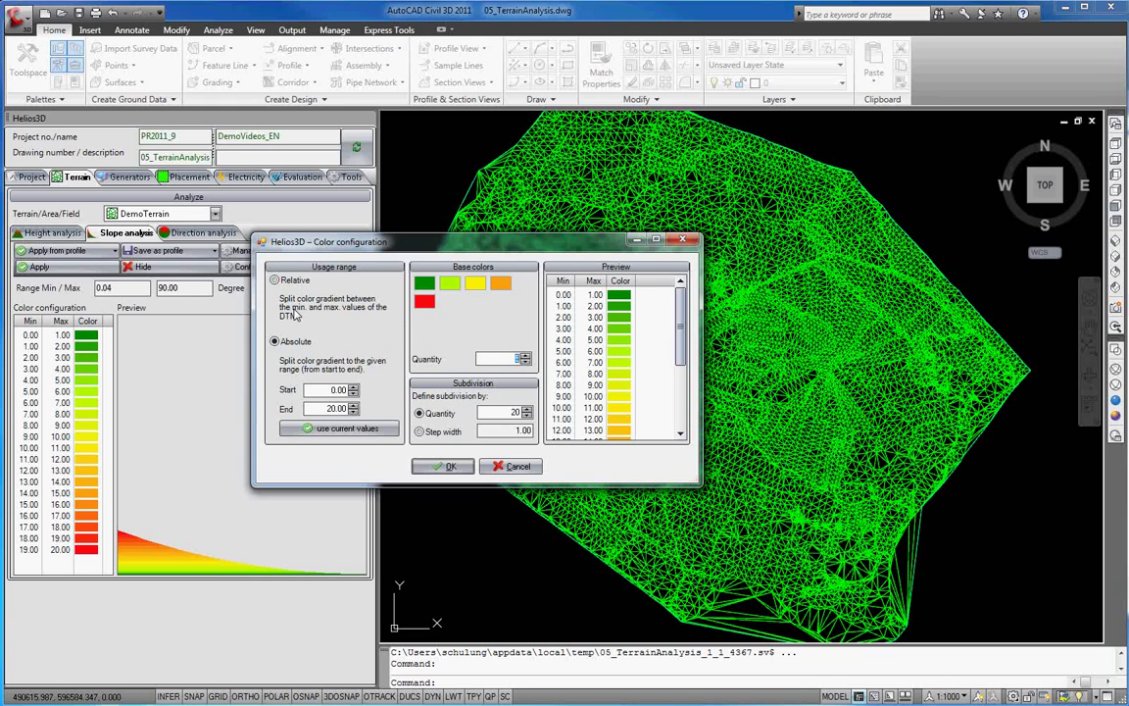
{"action": "left_click", "coordinate": [293, 281]}
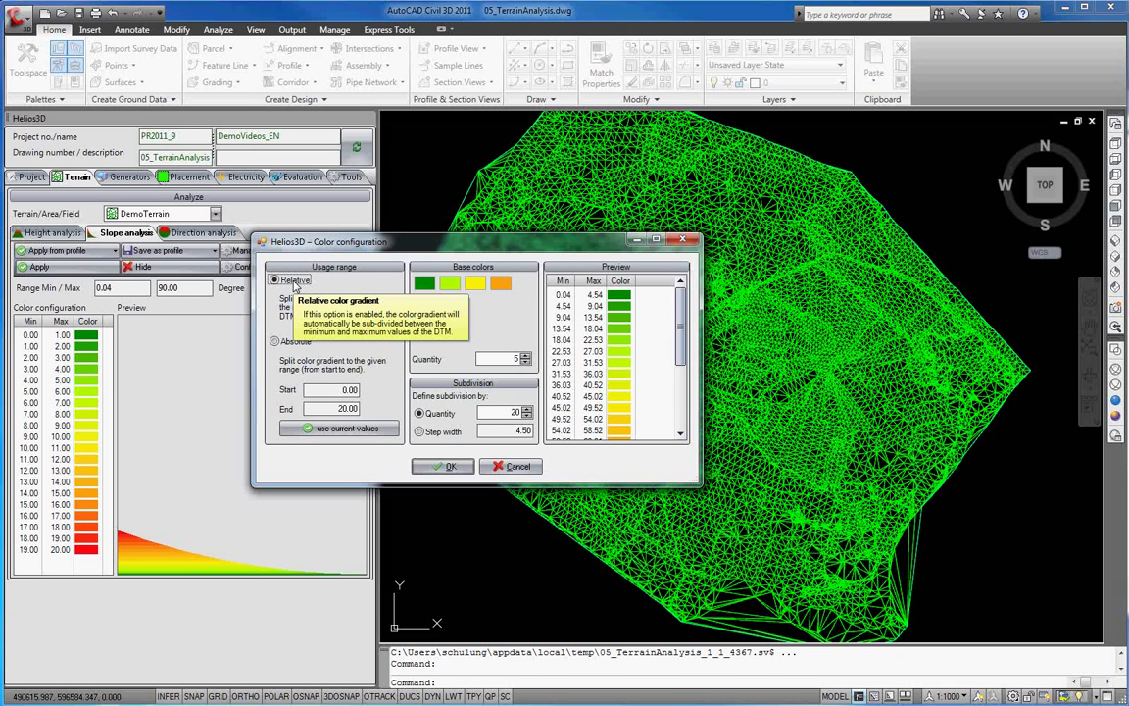
{"action": "left_click", "coordinate": [294, 342]}
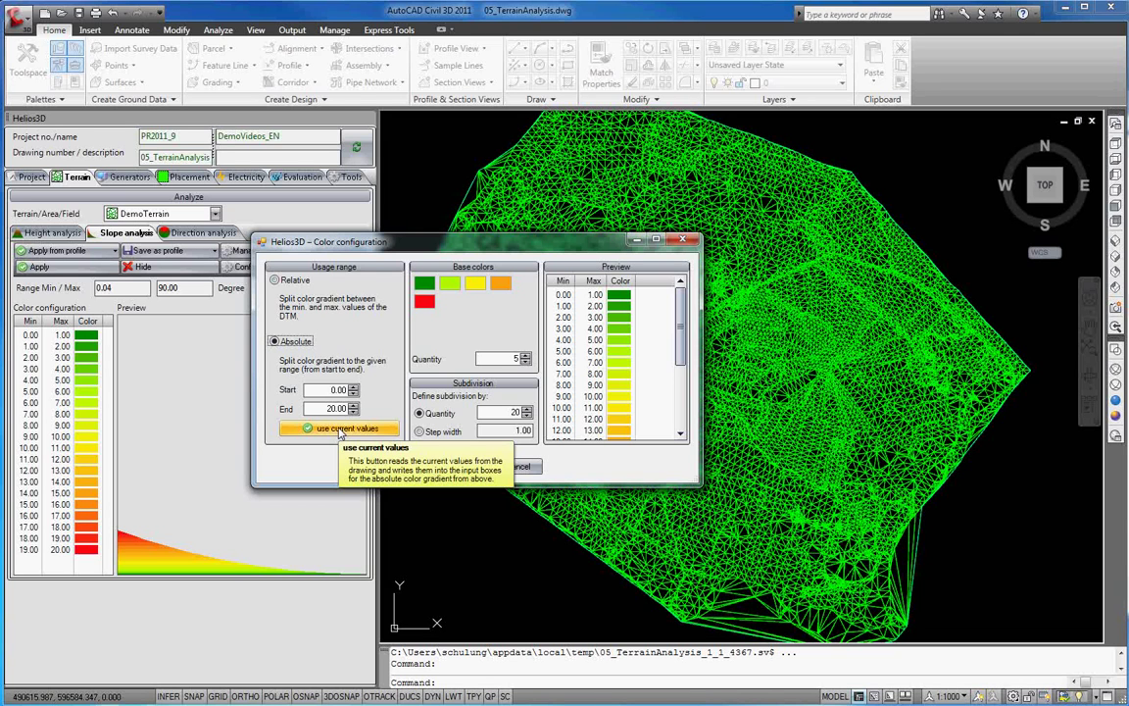
{"action": "left_click", "coordinate": [342, 429]}
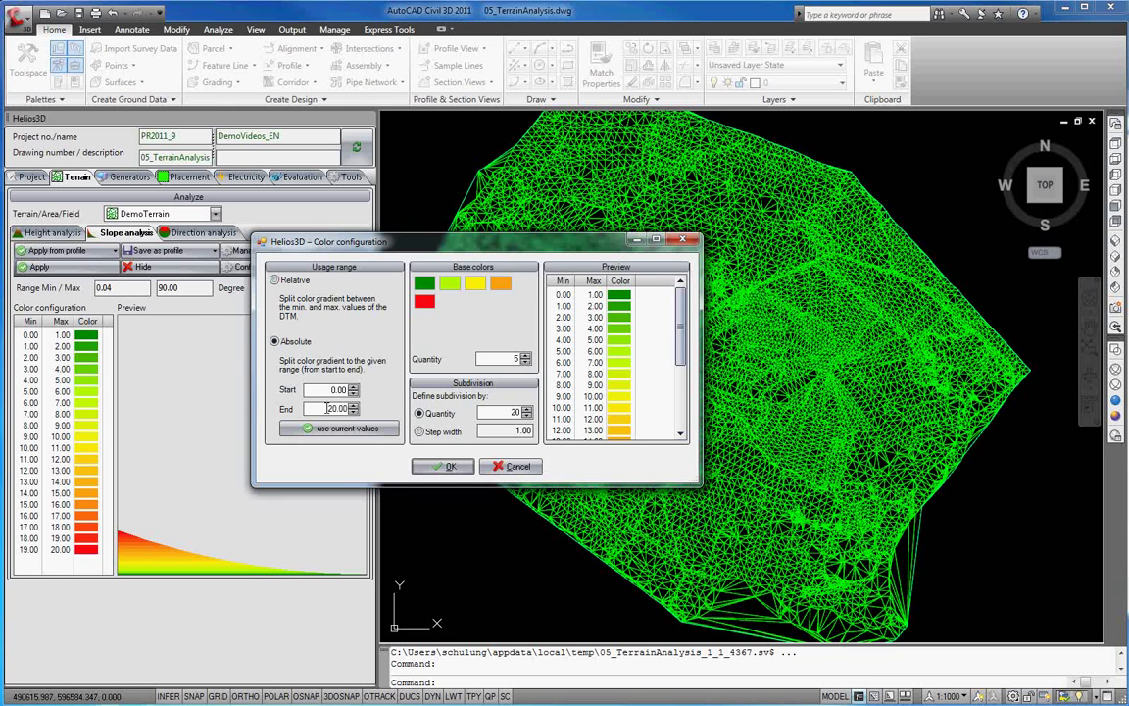
{"action": "left_click_drag", "start_coordinate": [326, 408], "coordinate": [355, 413]}
{"action": "type", "text": "30"}
{"action": "key", "text": "Tab"}
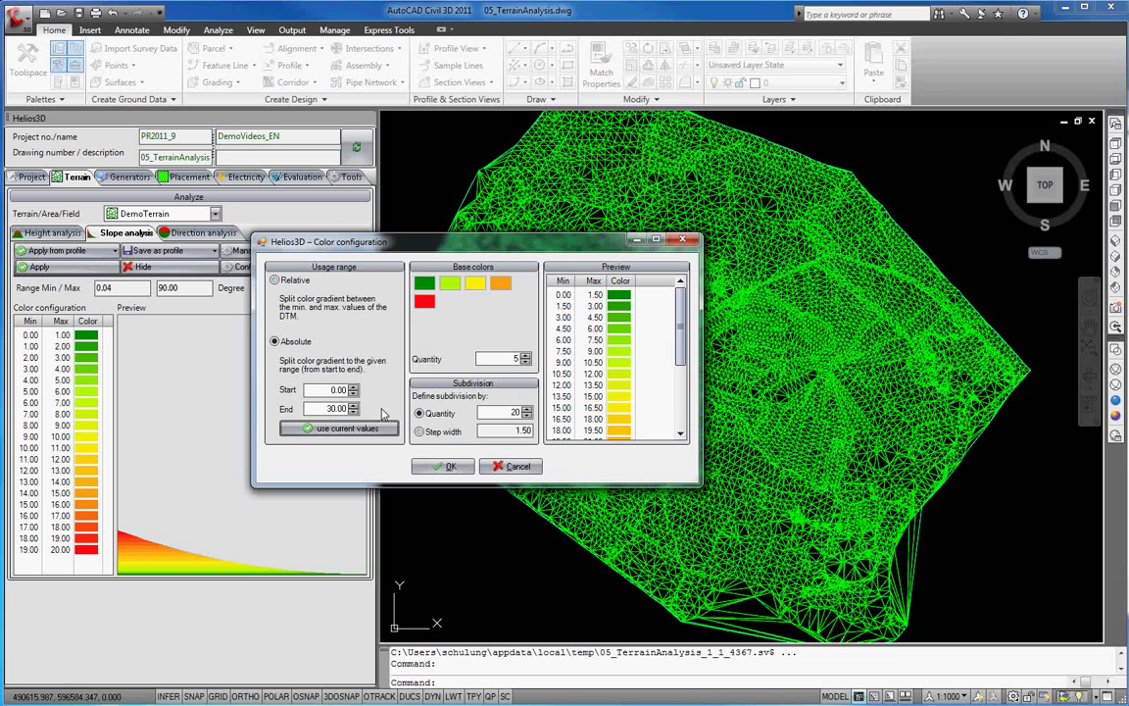
Step: Darken the orange base colour to black
{"action": "left_click", "coordinate": [500, 283]}
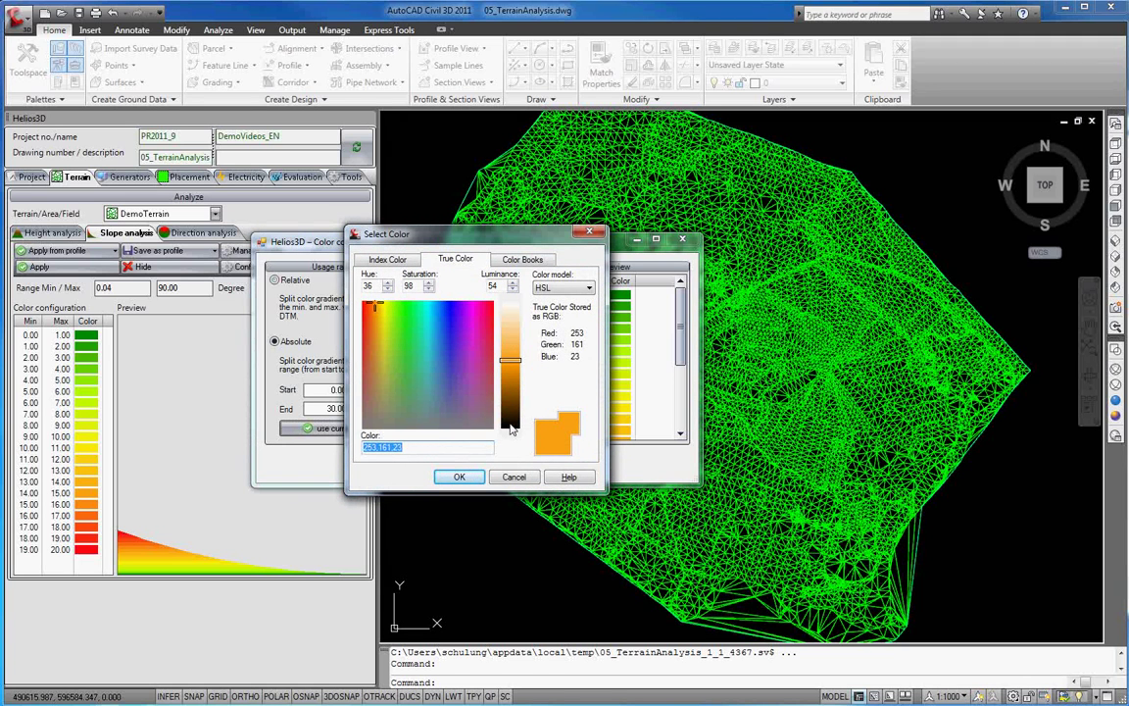
{"action": "left_click_drag", "start_coordinate": [511, 365], "coordinate": [507, 425]}
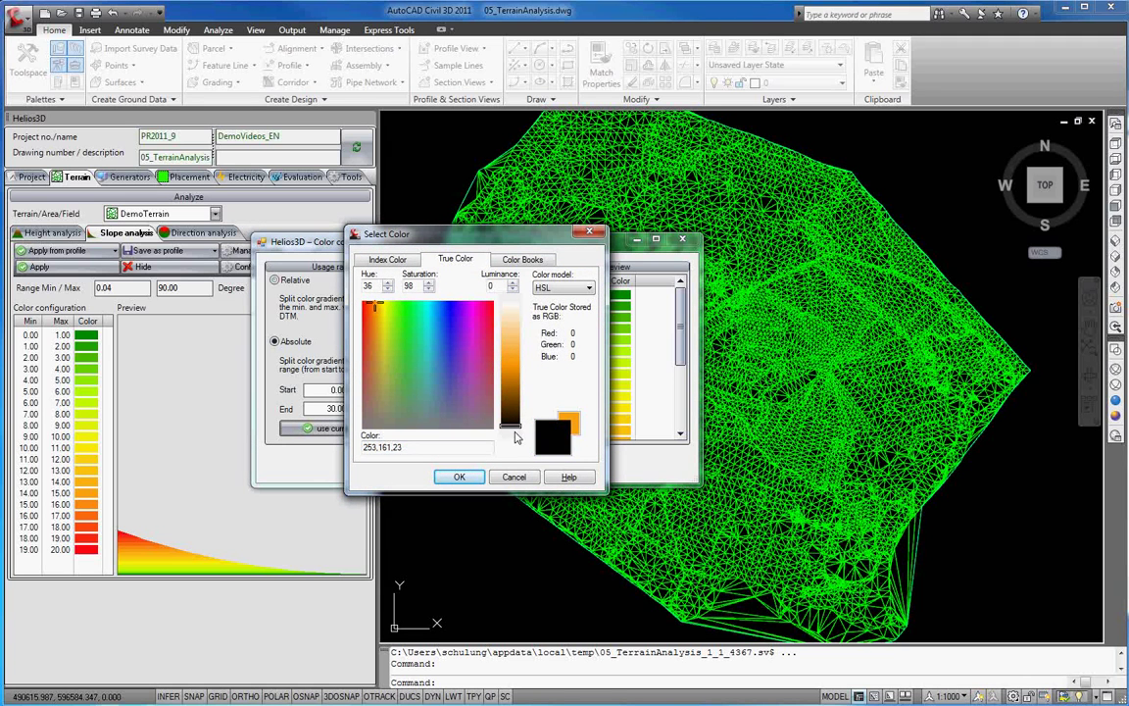
{"action": "left_click", "coordinate": [460, 477]}
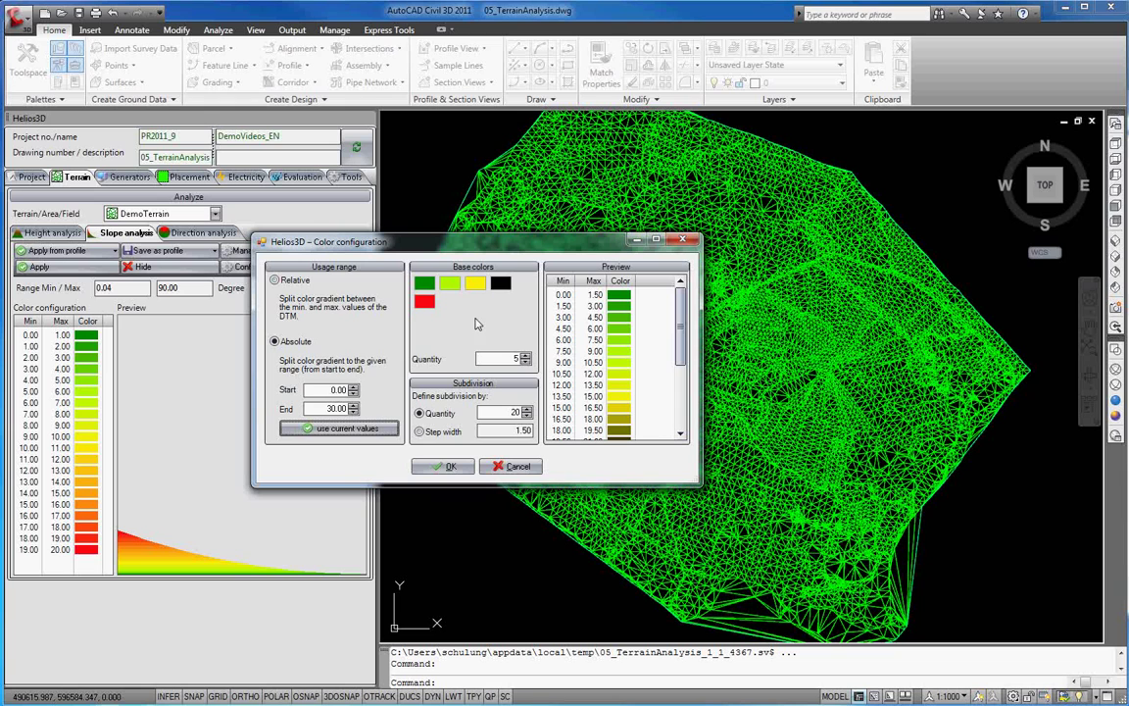
Step: Copy yellow onto the second base colour and red onto the third, then reduce the base colour count
{"action": "right_click", "coordinate": [474, 286]}
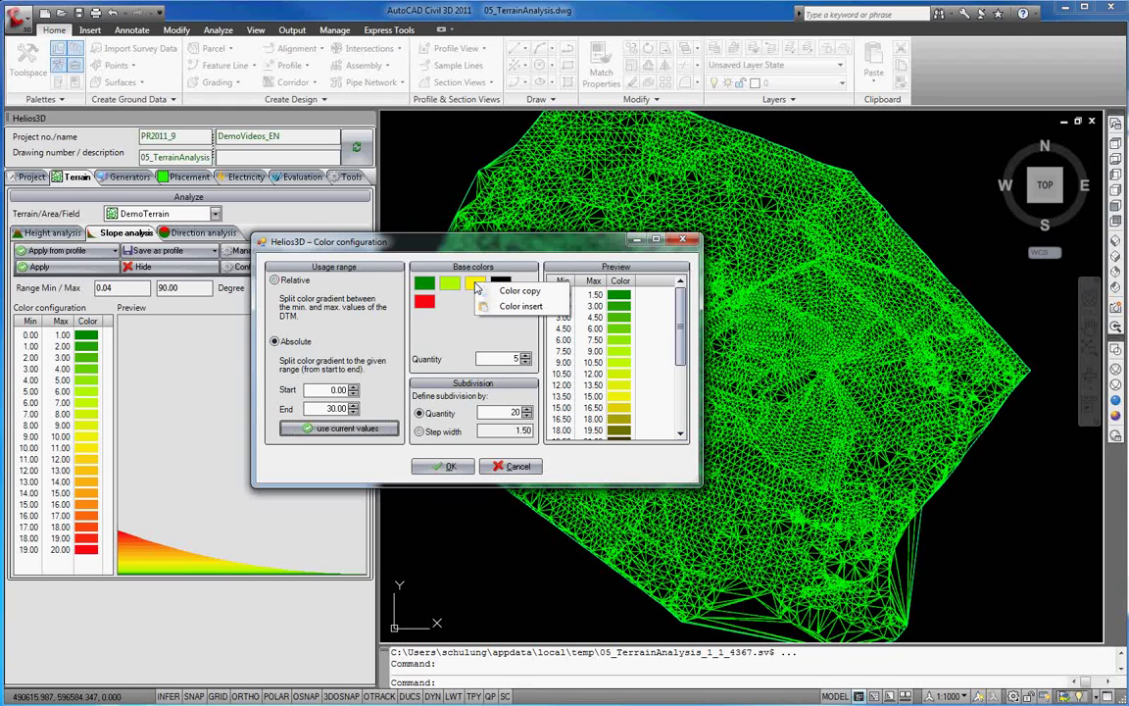
{"action": "left_click", "coordinate": [497, 291]}
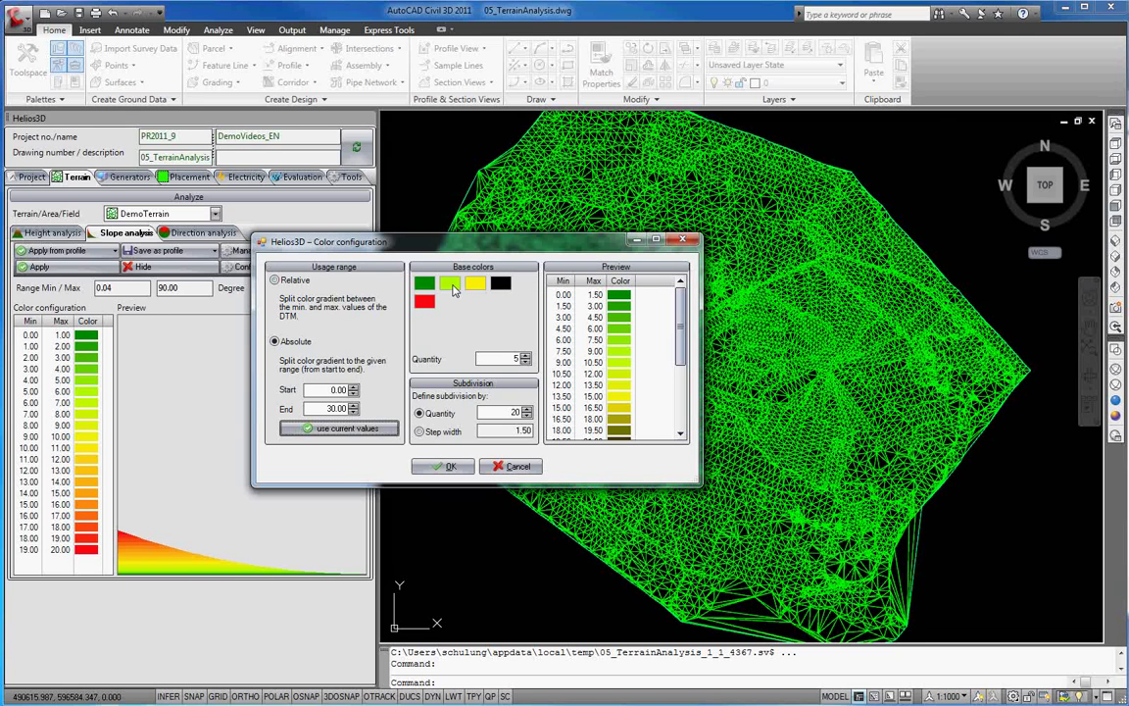
{"action": "right_click", "coordinate": [453, 289]}
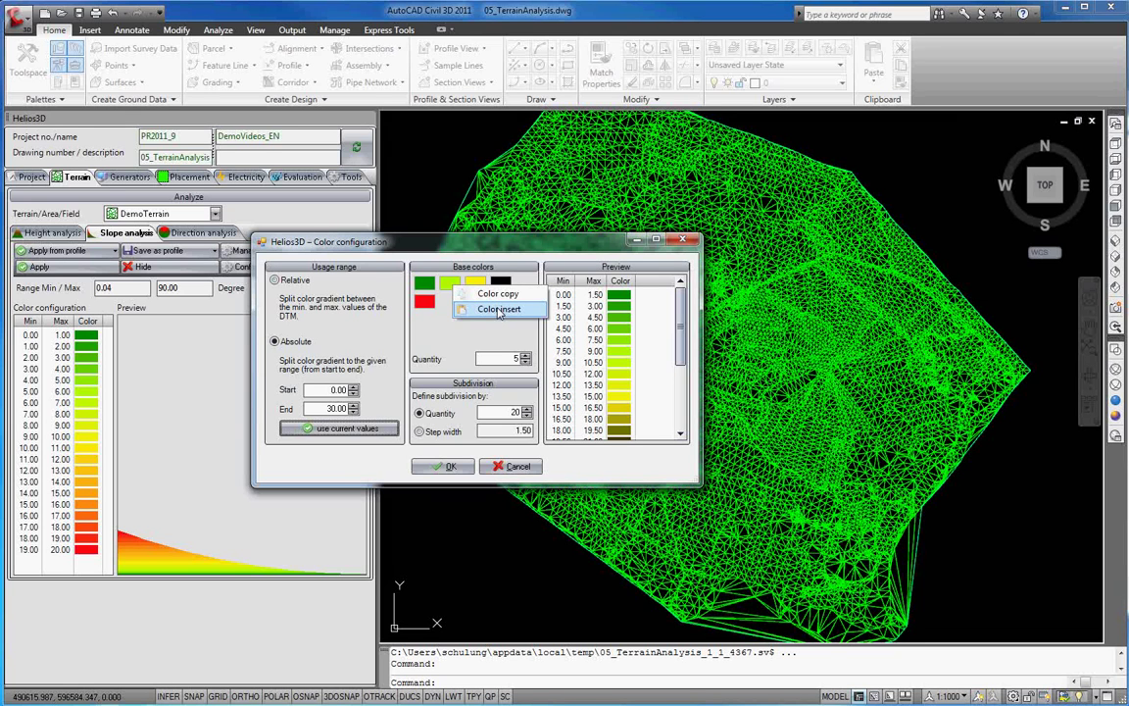
{"action": "left_click", "coordinate": [498, 312]}
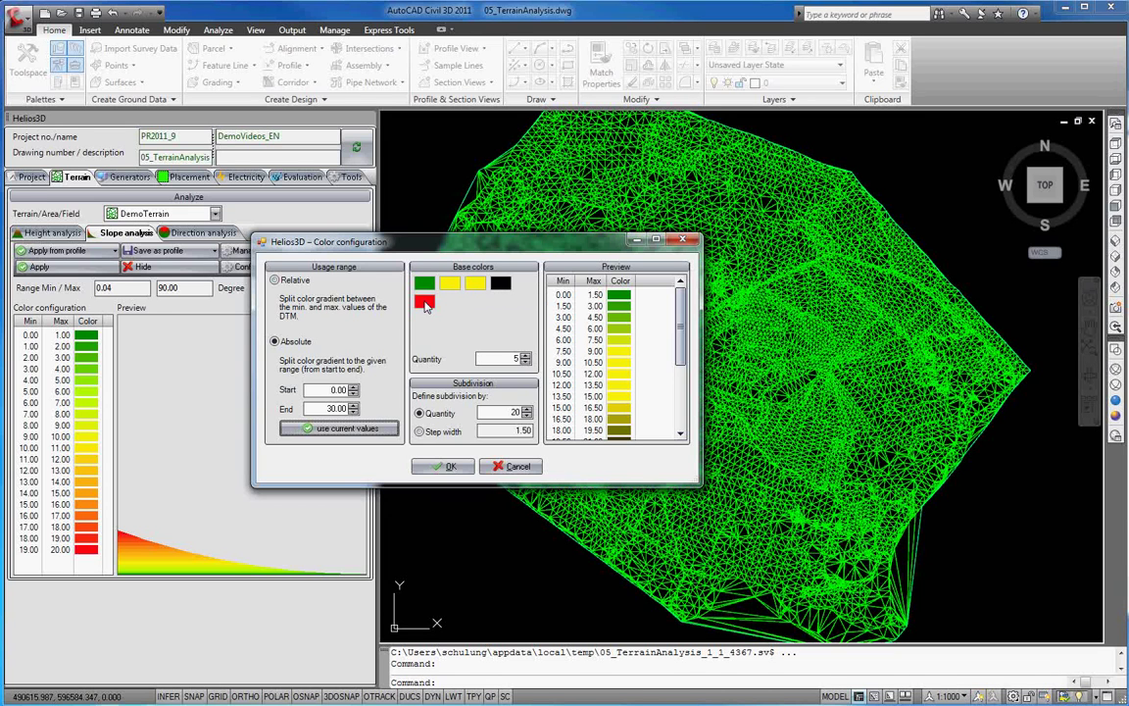
{"action": "right_click", "coordinate": [424, 302]}
{"action": "left_click", "coordinate": [451, 311]}
{"action": "right_click", "coordinate": [474, 283]}
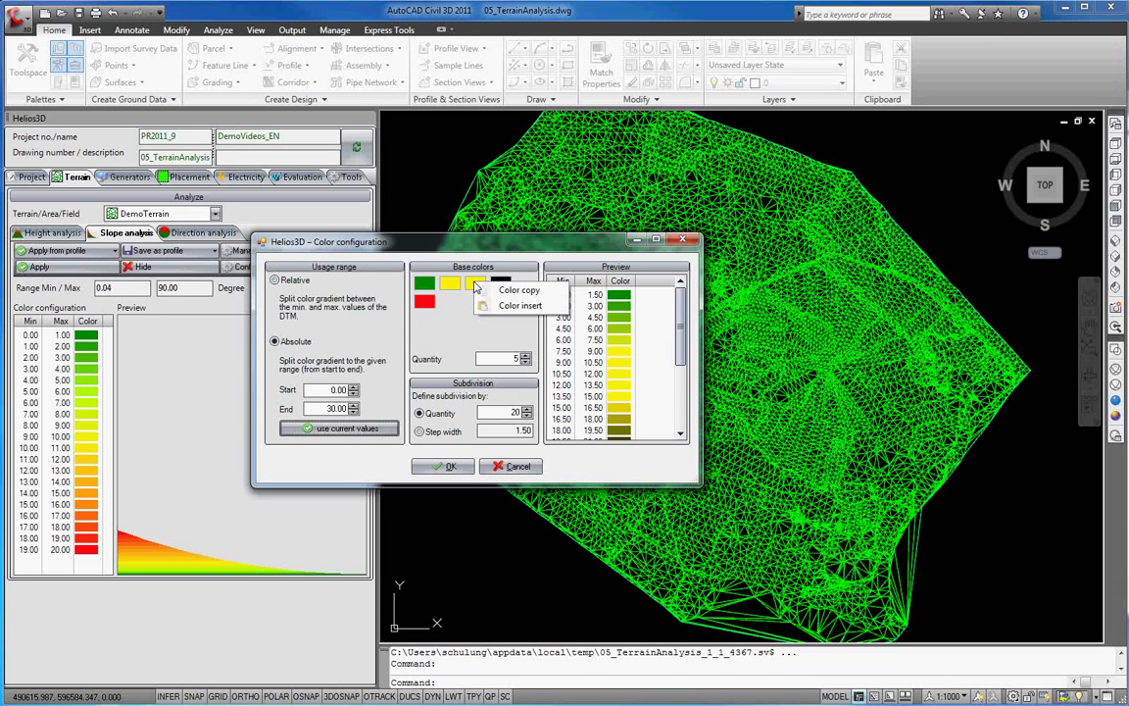
{"action": "left_click", "coordinate": [496, 307]}
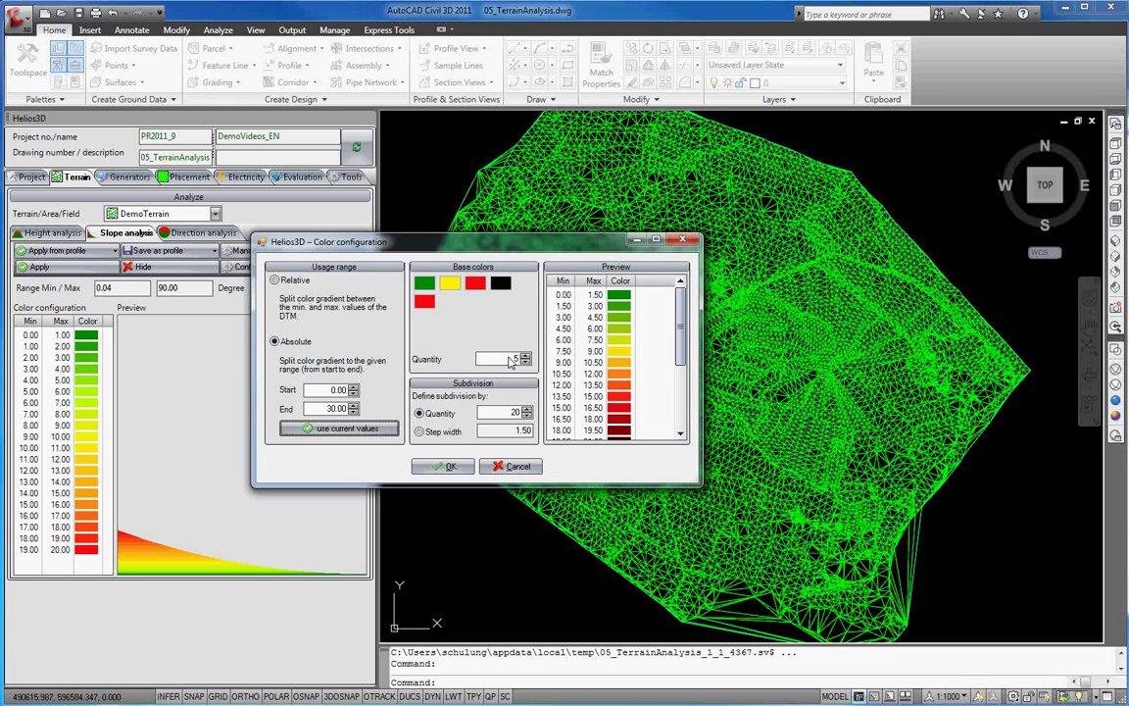
{"action": "left_click", "coordinate": [527, 363]}
Step: Use 3 base colours and a 2° step width, giving 15 classes from 0 to 30
{"action": "left_click", "coordinate": [527, 363]}
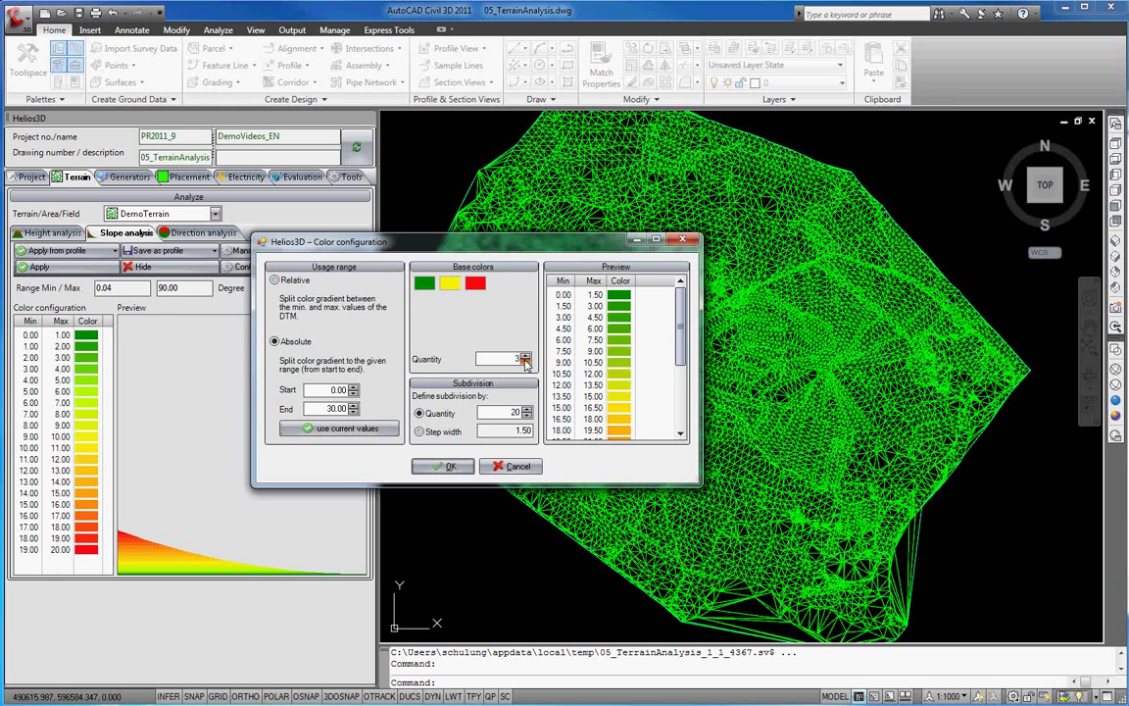
{"action": "left_click", "coordinate": [442, 432]}
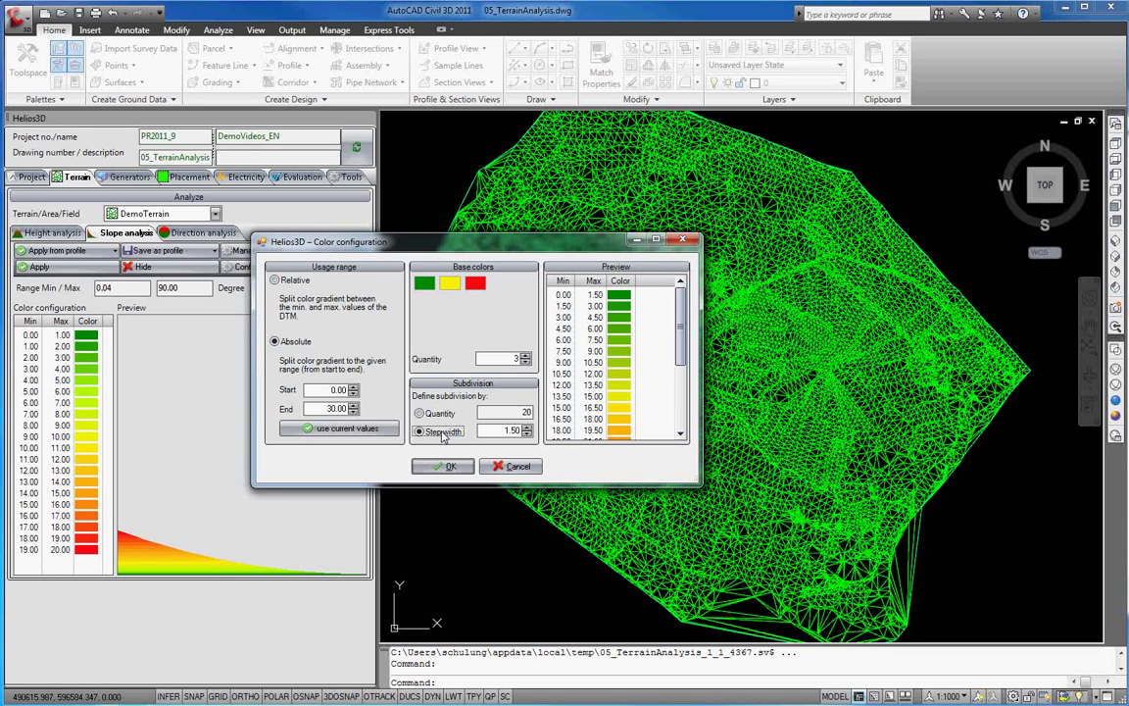
{"action": "left_click", "coordinate": [504, 430]}
{"action": "left_click_drag", "start_coordinate": [520, 430], "coordinate": [428, 425]}
{"action": "type", "text": "2"}
{"action": "key", "text": "Tab"}
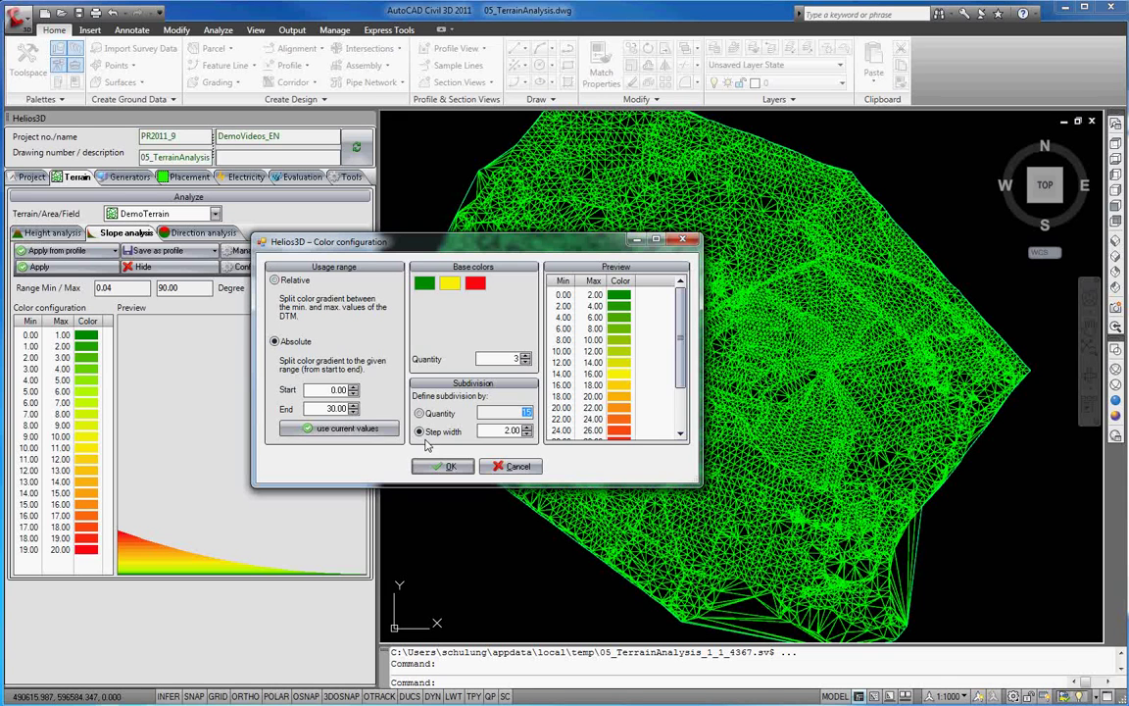
{"action": "left_click", "coordinate": [438, 468]}
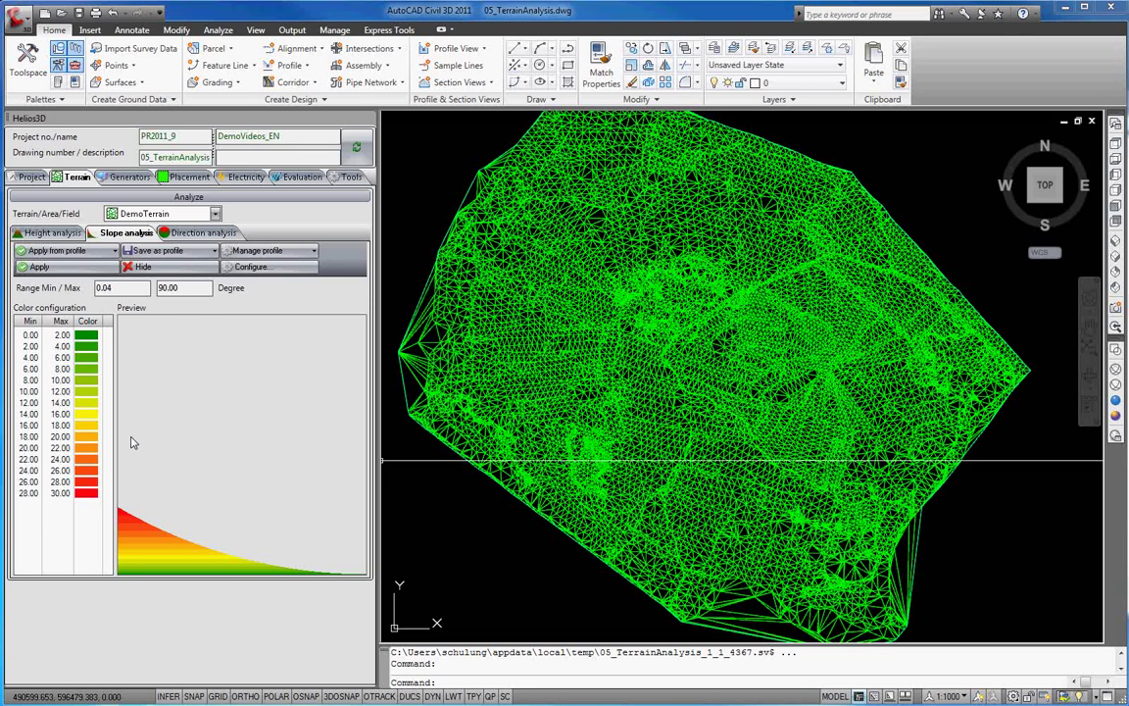
Step: Colour the 24.00–26.00° slope band red
{"action": "double_click", "coordinate": [88, 478]}
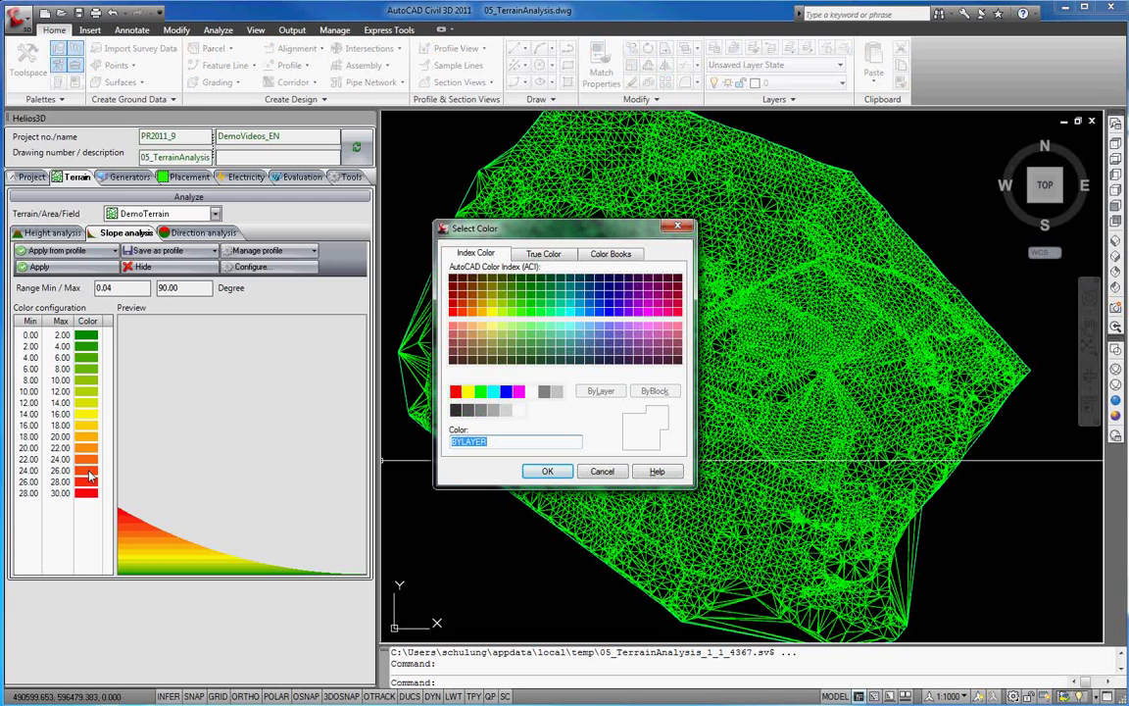
{"action": "left_click", "coordinate": [456, 392]}
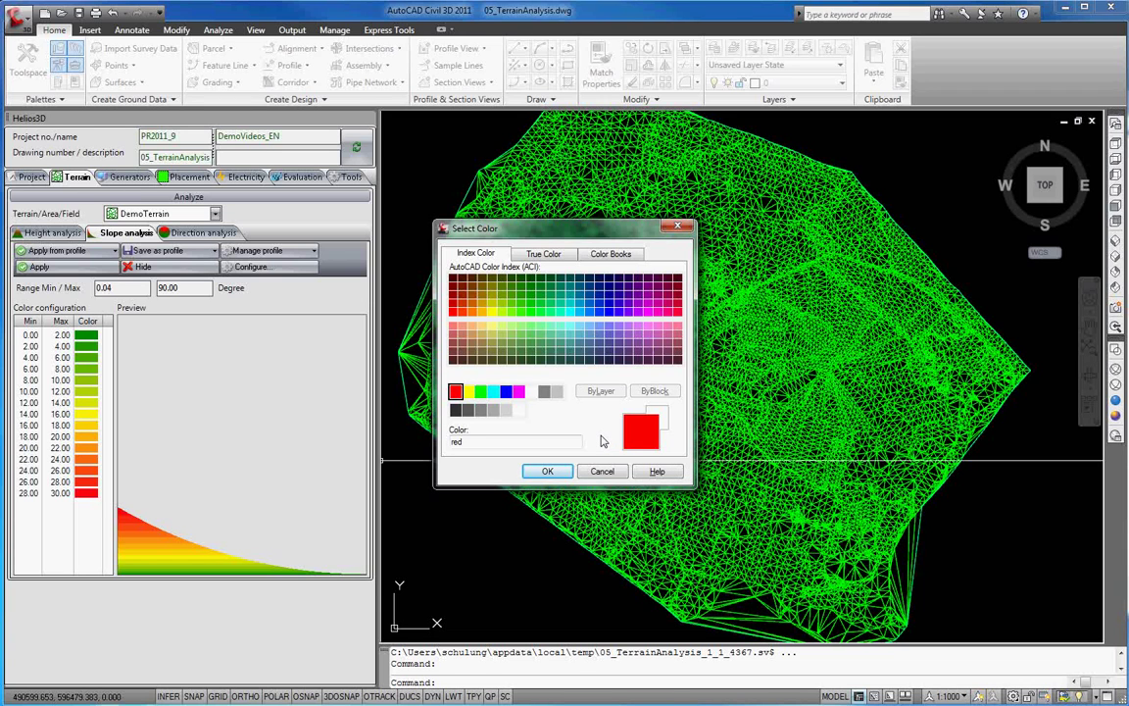
{"action": "left_click", "coordinate": [547, 470]}
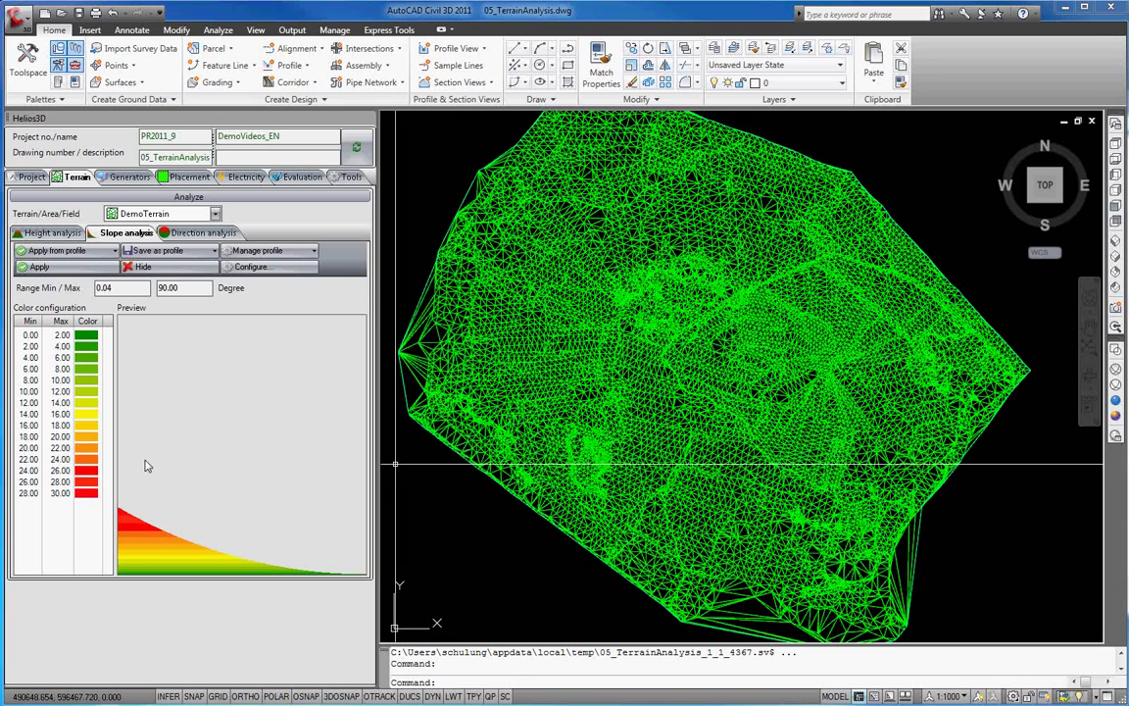
Step: Colour the 26.00–28.00° slope band red as well
{"action": "left_click", "coordinate": [86, 487]}
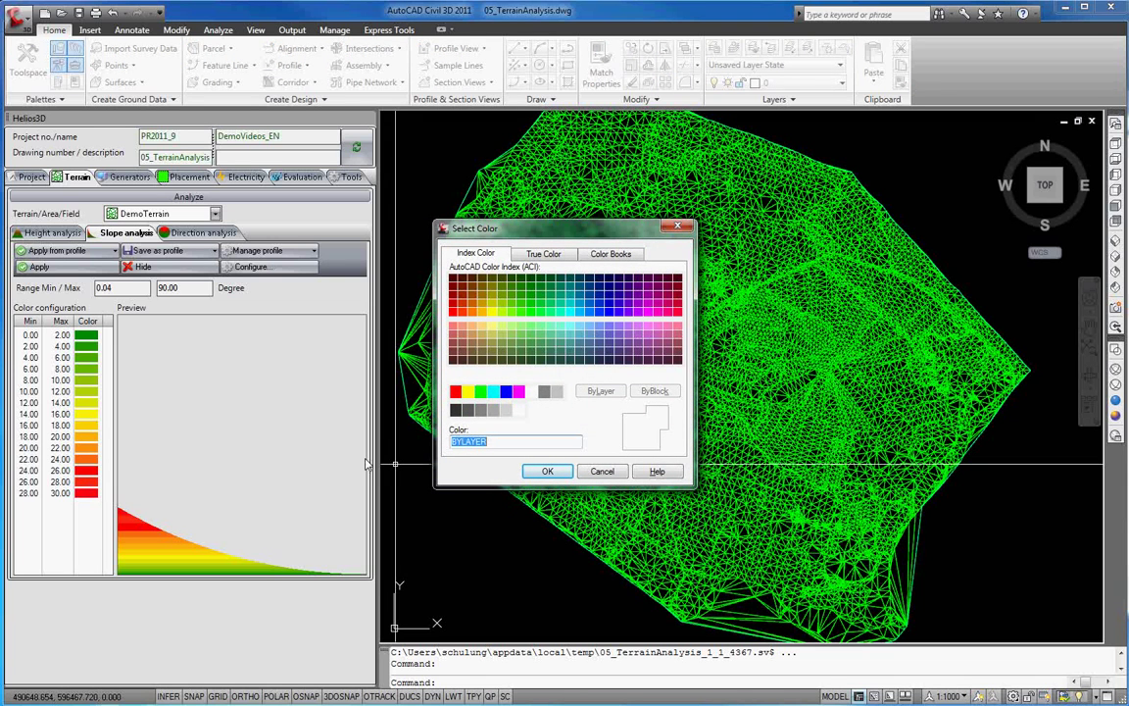
{"action": "left_click", "coordinate": [456, 392]}
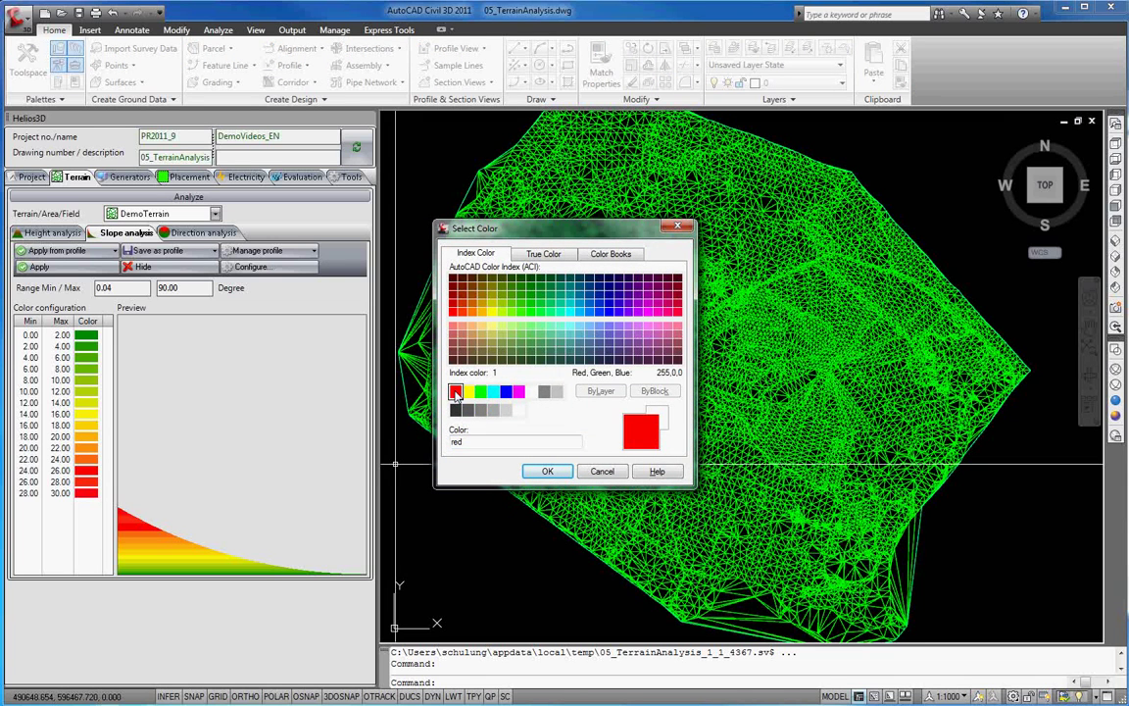
{"action": "left_click", "coordinate": [547, 473]}
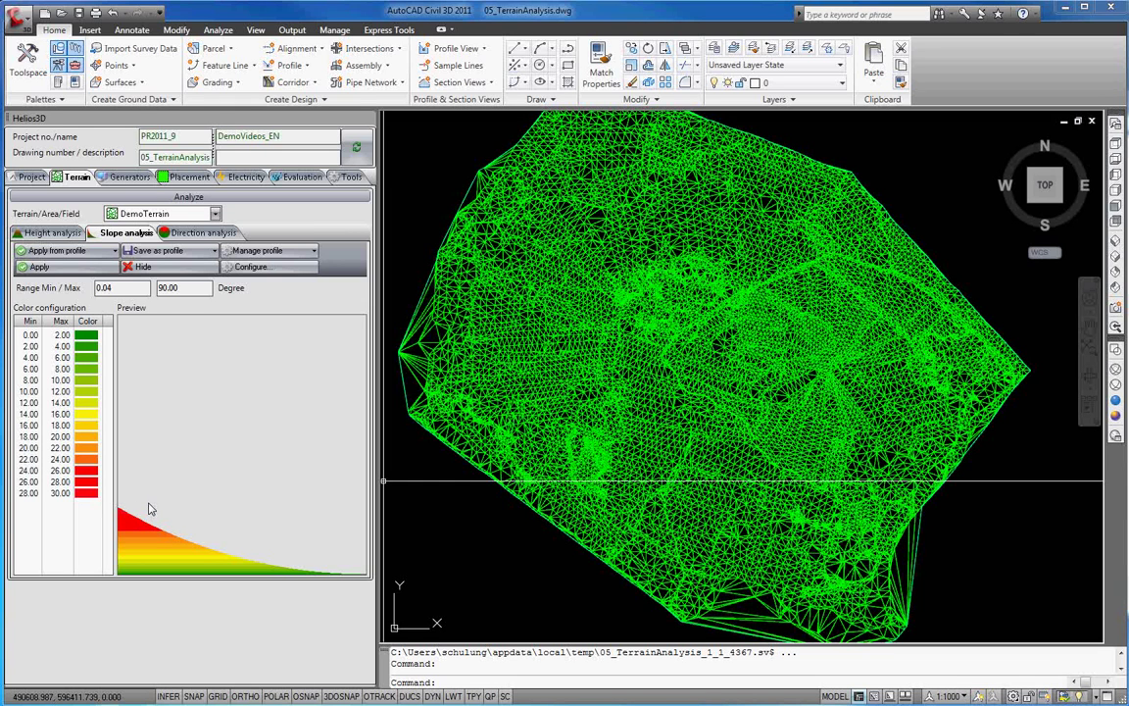
Step: Save the scale as new profile 'DemoConfiguration', then apply it to the DemoTerrain surface
{"action": "left_click", "coordinate": [160, 251]}
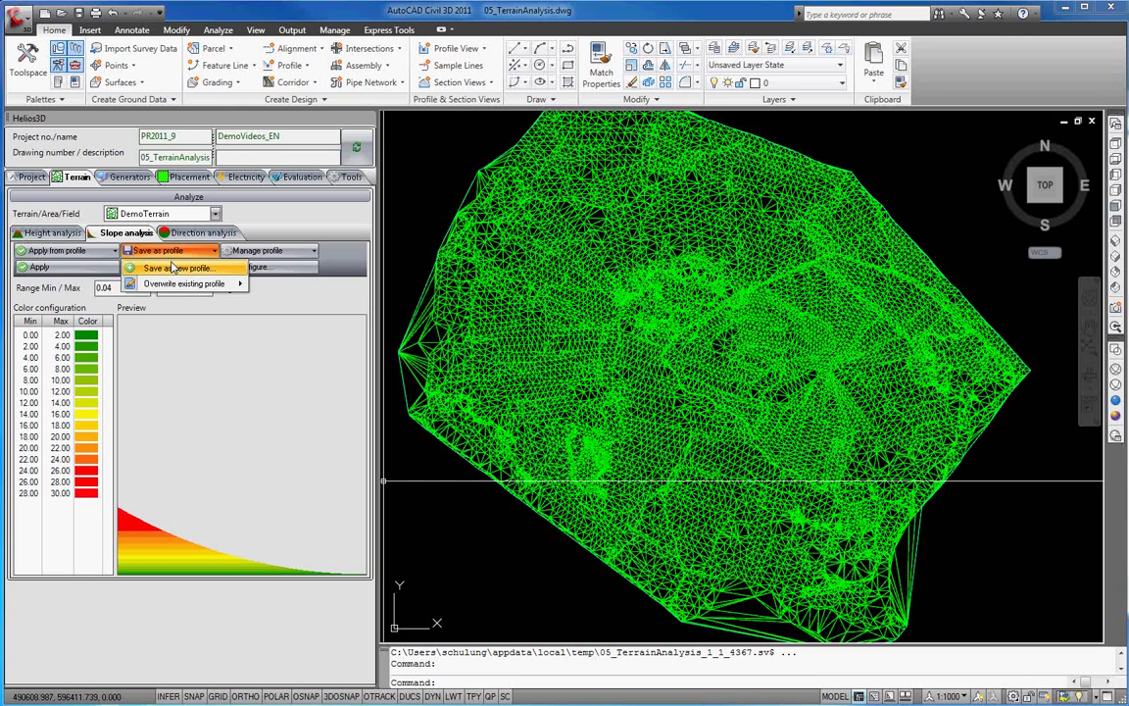
{"action": "left_click", "coordinate": [177, 268]}
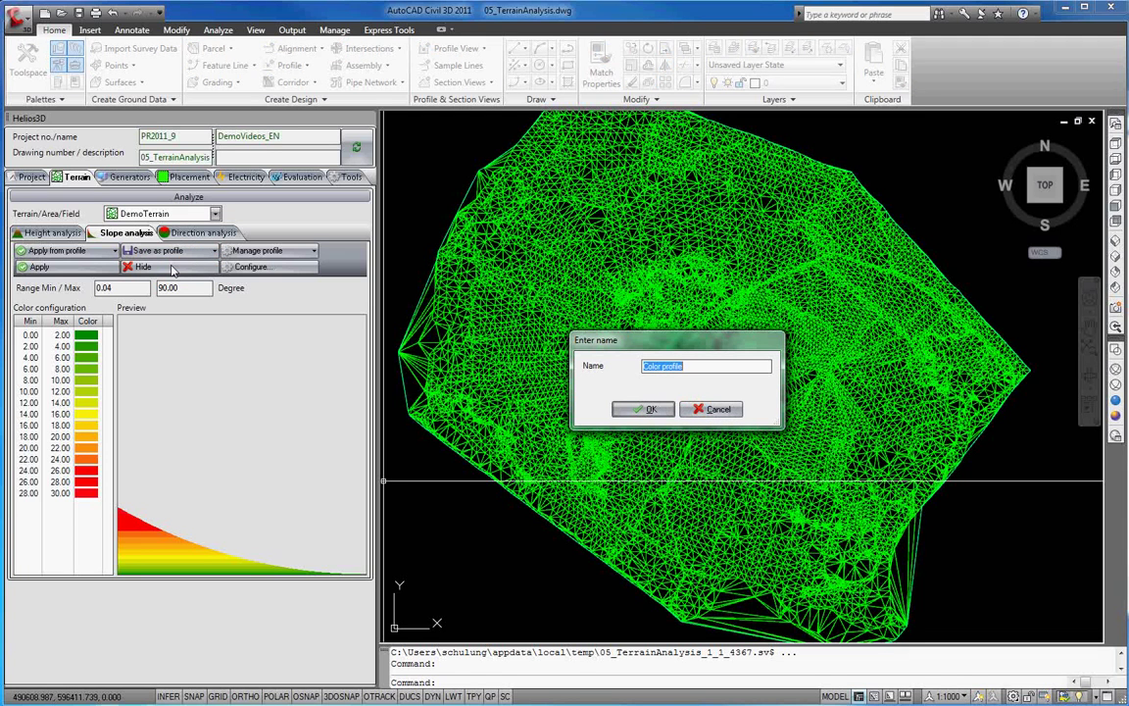
{"action": "type", "text": "DemoConfiguration"}
{"action": "left_click", "coordinate": [647, 408]}
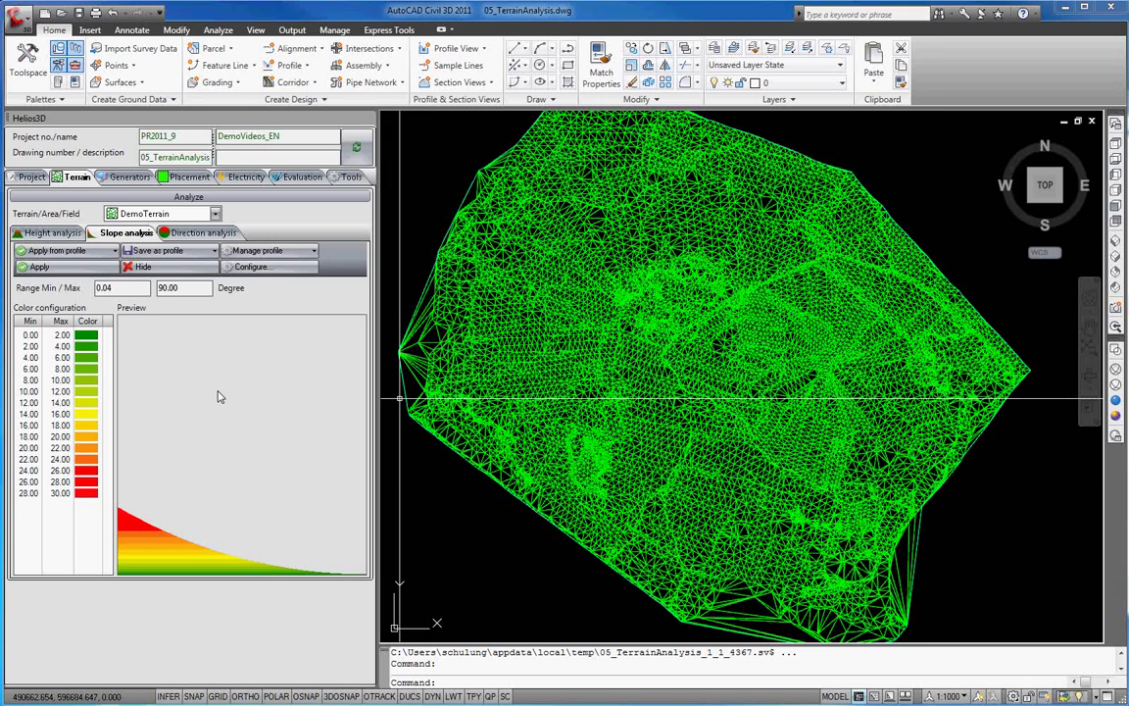
{"action": "left_click", "coordinate": [96, 270]}
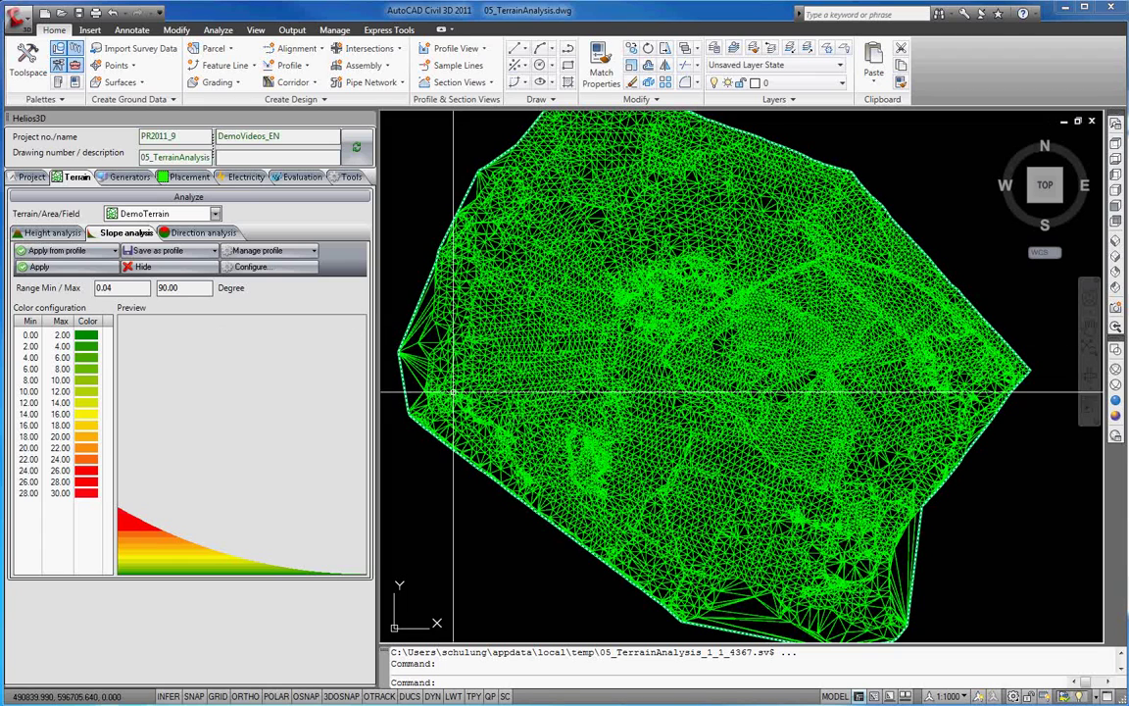
{"action": "mouse_move", "coordinate": [459, 412]}
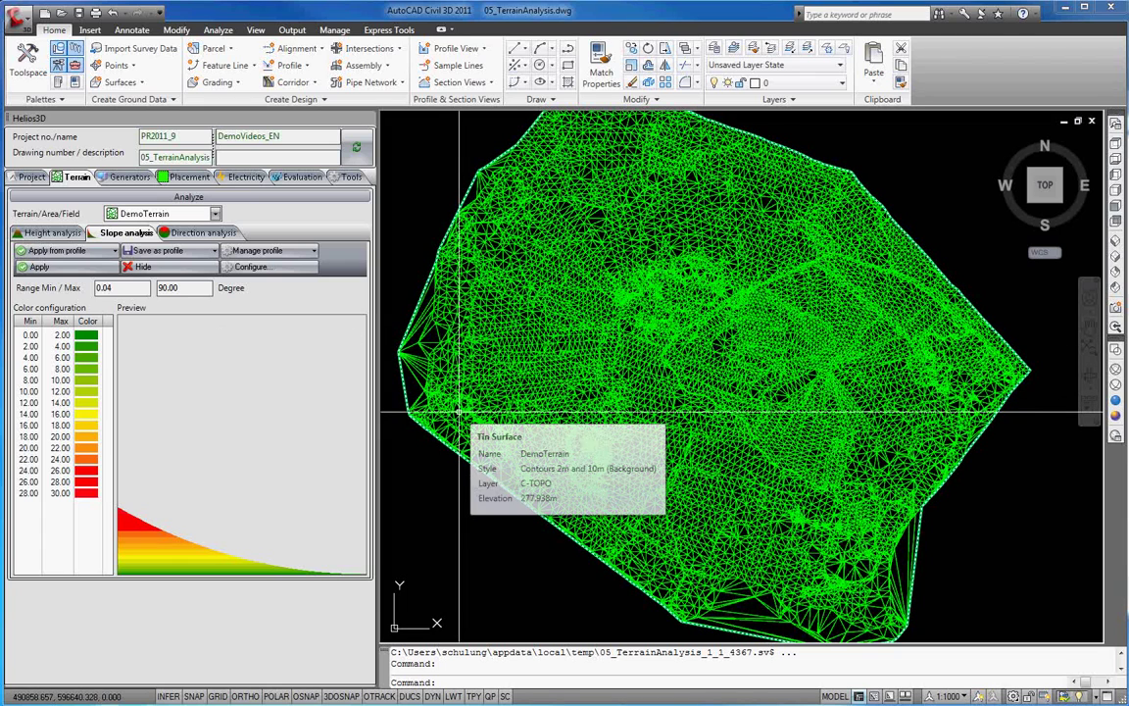